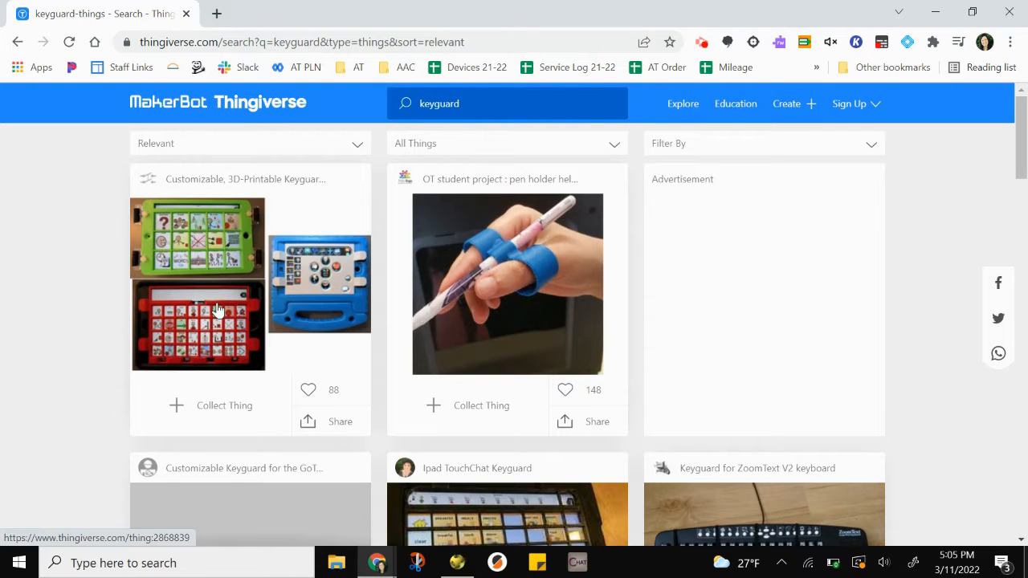
Open the Customizable, 3D-Printable Keyguard listing from the search results and download its keyguard_v40.scad file.
{"action": "left_click", "coordinate": [237, 304]}
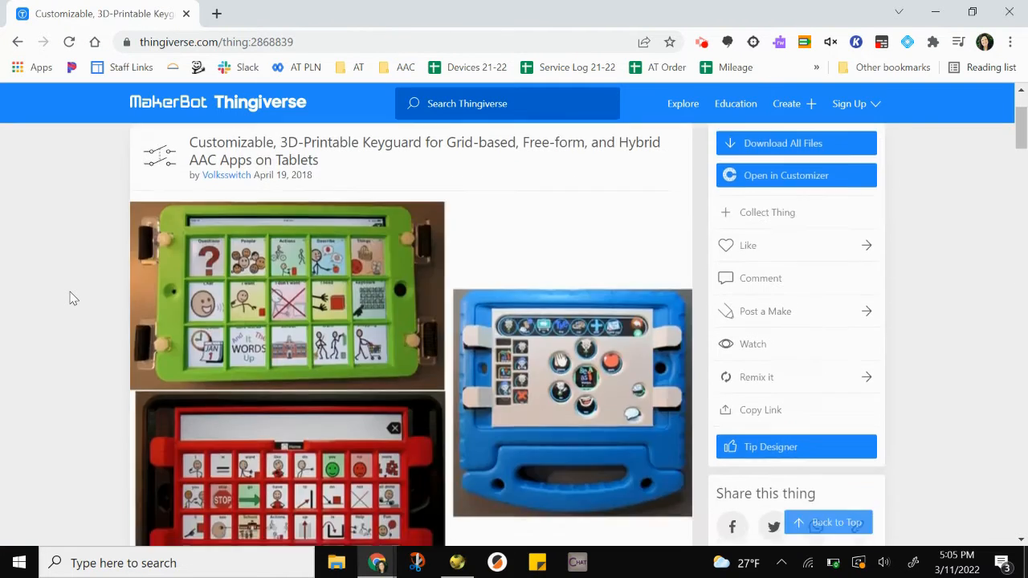
{"action": "scroll", "coordinate": [325, 256], "scroll_direction": "down", "scroll_amount": 5}
{"action": "left_click", "coordinate": [325, 255]}
{"action": "scroll", "coordinate": [94, 321], "scroll_direction": "down", "scroll_amount": 10}
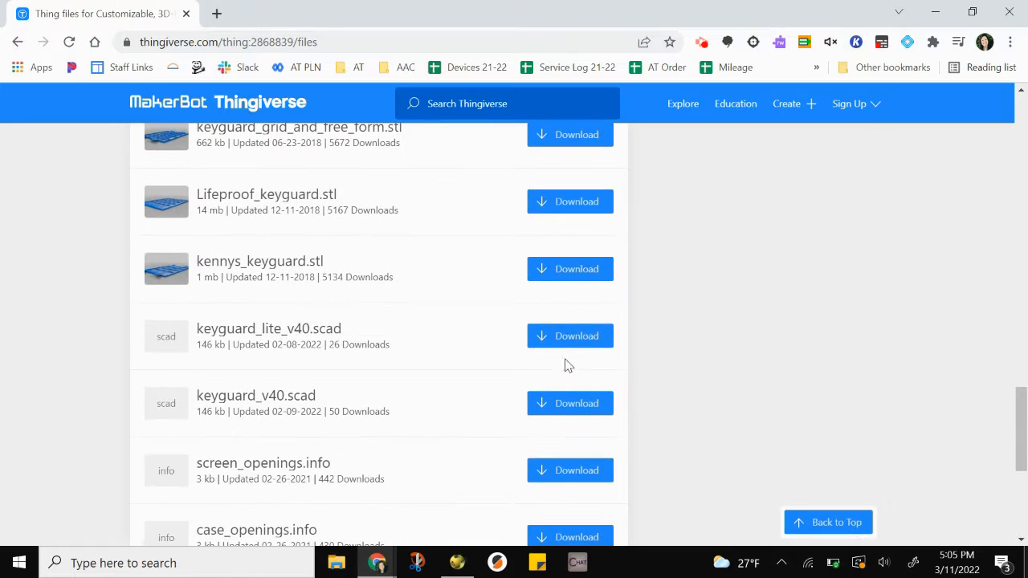
{"action": "left_click", "coordinate": [586, 407]}
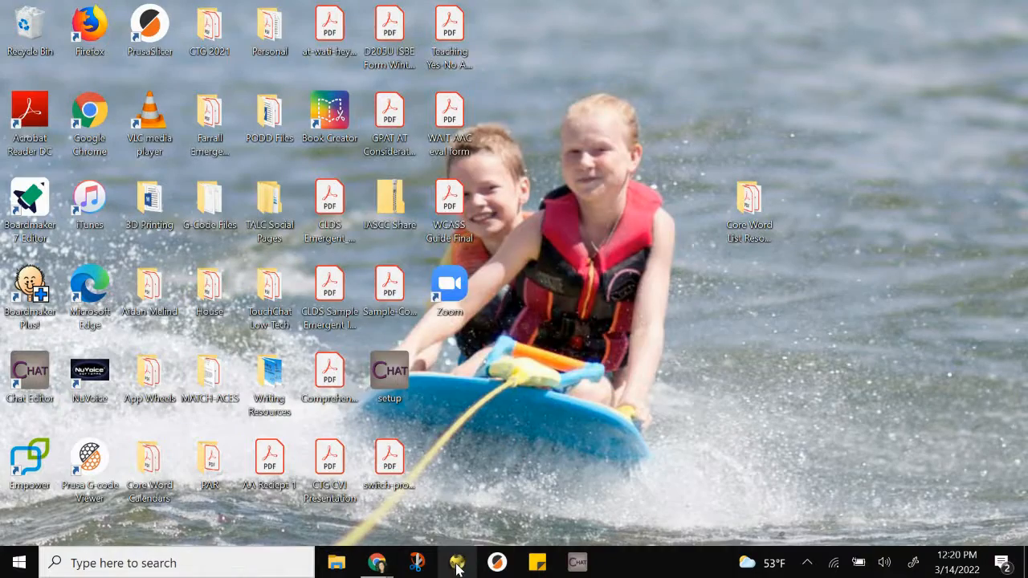
Open keyguard_v40 (4).scad in OpenSCAD and display the whole keyguard from above.
{"action": "left_click", "coordinate": [436, 246]}
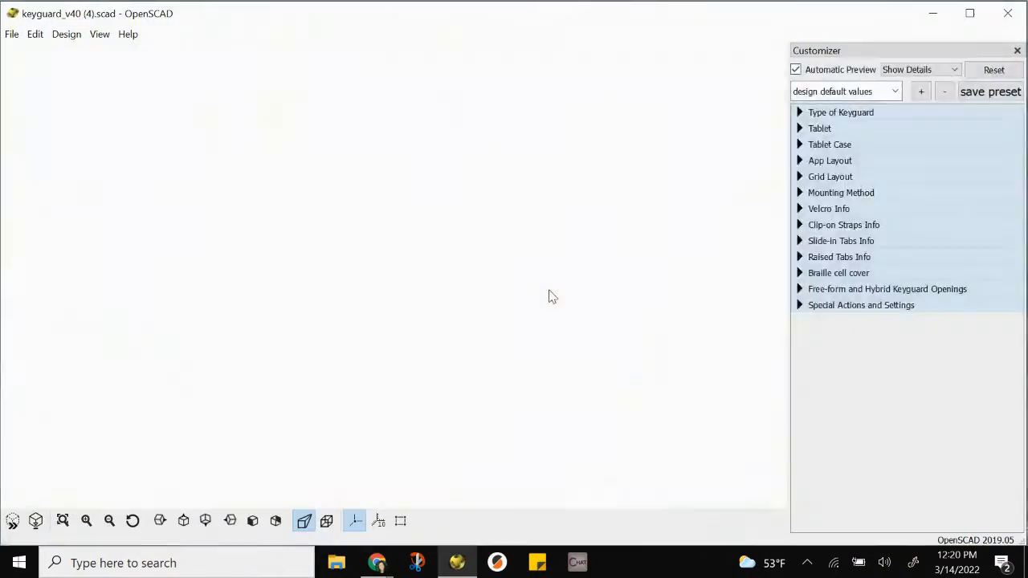
{"action": "left_click", "coordinate": [110, 522]}
{"action": "left_click", "coordinate": [110, 522]}
{"action": "left_click", "coordinate": [110, 522]}
{"action": "left_click", "coordinate": [110, 522]}
{"action": "left_click", "coordinate": [110, 522]}
{"action": "left_click", "coordinate": [110, 522]}
{"action": "left_click", "coordinate": [110, 522]}
{"action": "left_click", "coordinate": [110, 522]}
{"action": "left_click_drag", "start_coordinate": [158, 347], "coordinate": [177, 389]}
{"action": "left_click", "coordinate": [800, 113]}
{"action": "left_click", "coordinate": [800, 114]}
Set the tablet type to iPad 8th generation and swap the camera and home button.
{"action": "left_click", "coordinate": [801, 129]}
{"action": "left_click", "coordinate": [808, 151]}
{"action": "left_click", "coordinate": [817, 245]}
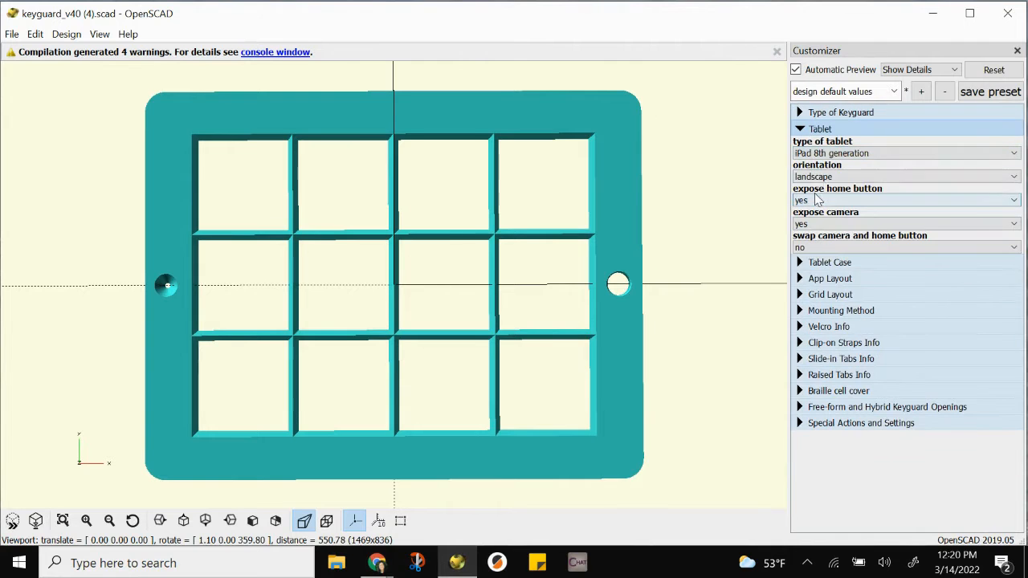
{"action": "left_click", "coordinate": [814, 249]}
{"action": "left_click", "coordinate": [815, 258]}
{"action": "left_click", "coordinate": [800, 130]}
Enable the tablet case with an opening 166 high and 240 wide, and round the opening's corners.
{"action": "left_click", "coordinate": [801, 145]}
{"action": "left_click", "coordinate": [803, 170]}
{"action": "left_click", "coordinate": [806, 177]}
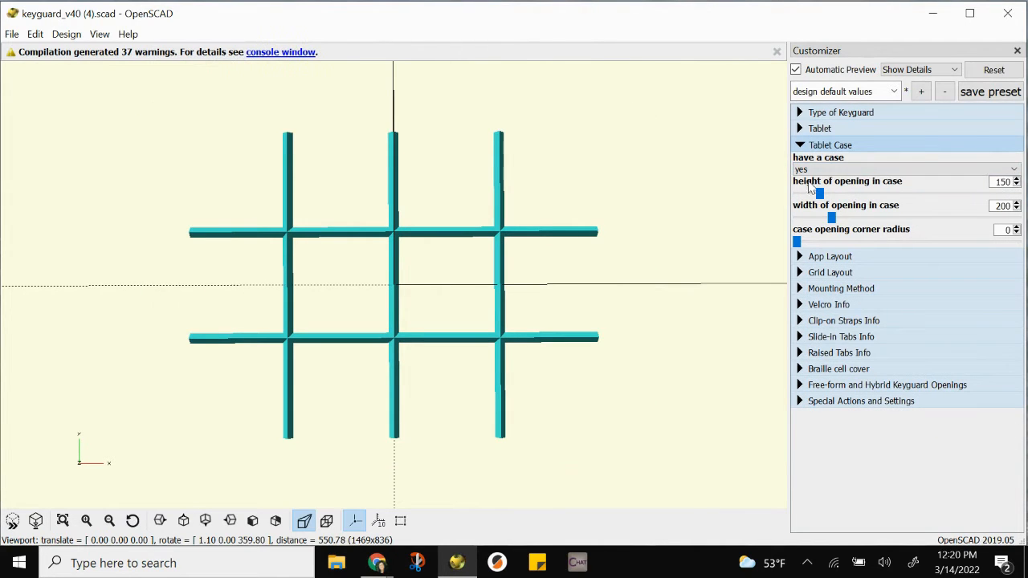
{"action": "left_click", "coordinate": [1016, 204]}
{"action": "left_click", "coordinate": [1016, 203]}
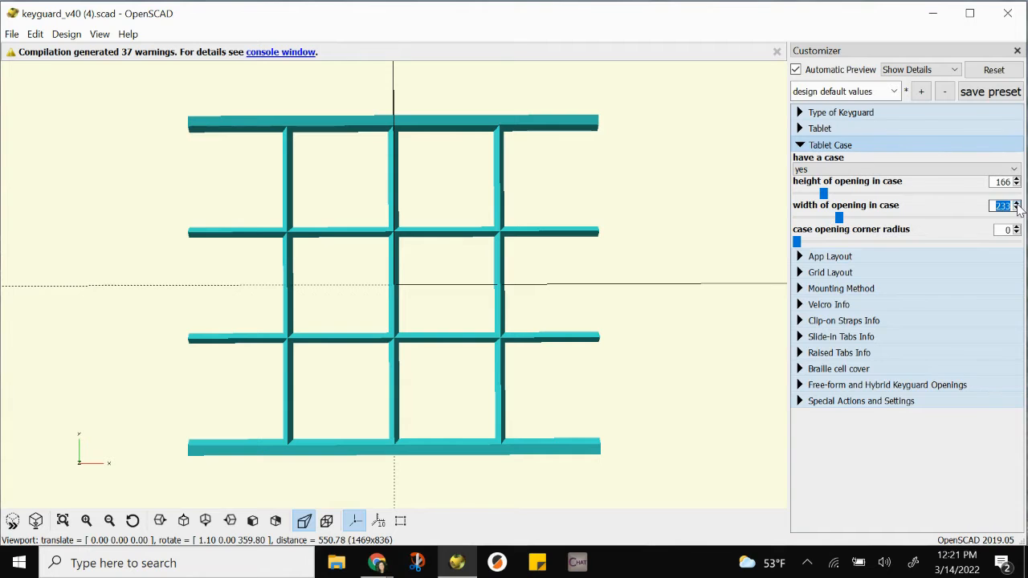
{"action": "left_click", "coordinate": [1016, 228]}
{"action": "left_click", "coordinate": [1016, 228]}
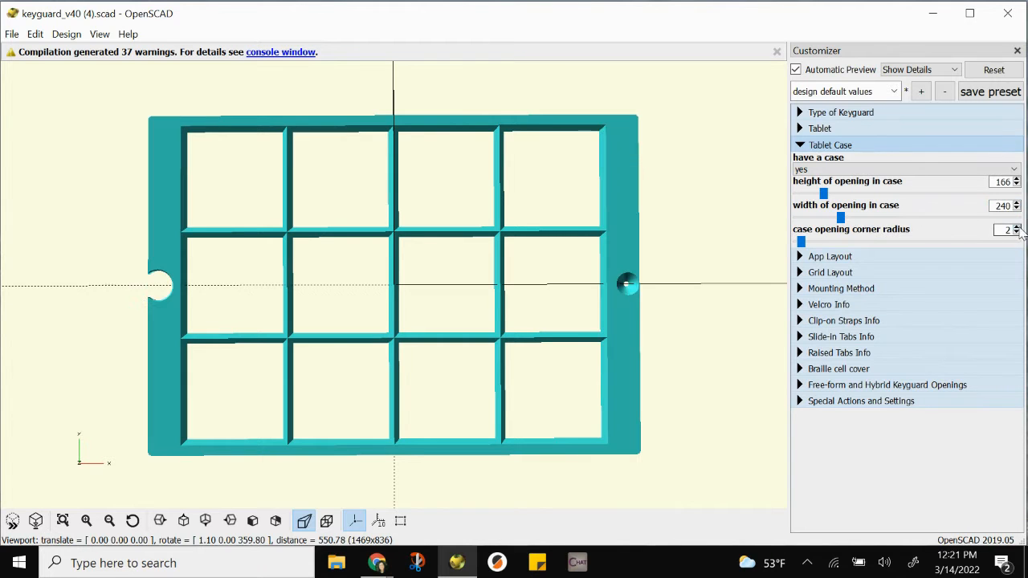
{"action": "left_click", "coordinate": [800, 145]}
Set the app's status bar height to 3 and expose the status bar.
{"action": "left_click", "coordinate": [800, 161]}
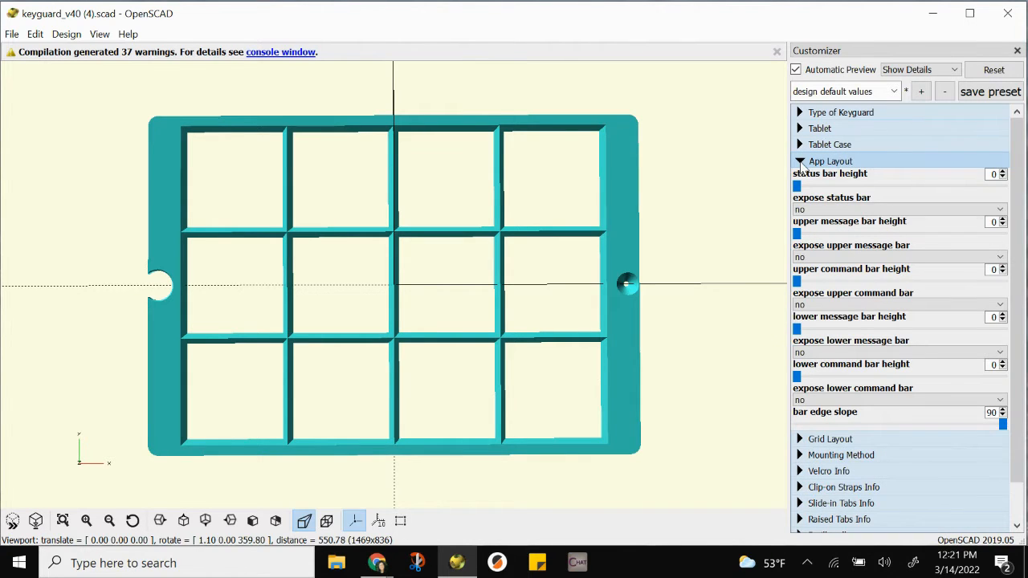
{"action": "left_click", "coordinate": [1002, 172]}
{"action": "left_click", "coordinate": [1002, 172]}
{"action": "left_click", "coordinate": [1002, 171]}
{"action": "left_click", "coordinate": [923, 209]}
{"action": "left_click", "coordinate": [901, 222]}
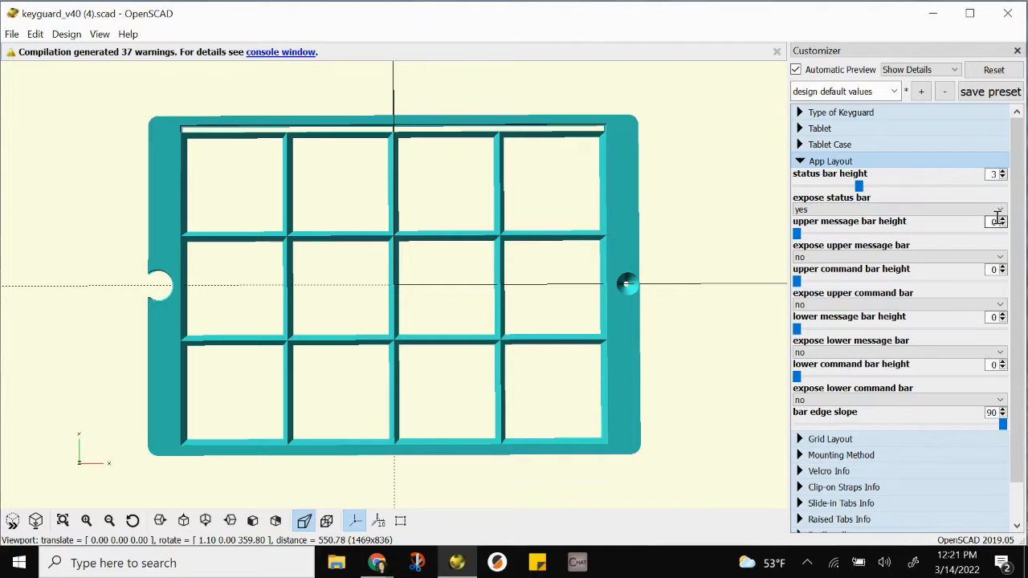
Expose an upper message bar with height 10 and an upper command bar with height 8.
{"action": "left_click", "coordinate": [1003, 219]}
{"action": "left_click", "coordinate": [842, 258]}
{"action": "left_click", "coordinate": [844, 269]}
{"action": "left_click", "coordinate": [1003, 267]}
{"action": "left_click", "coordinate": [863, 305]}
{"action": "left_click", "coordinate": [862, 316]}
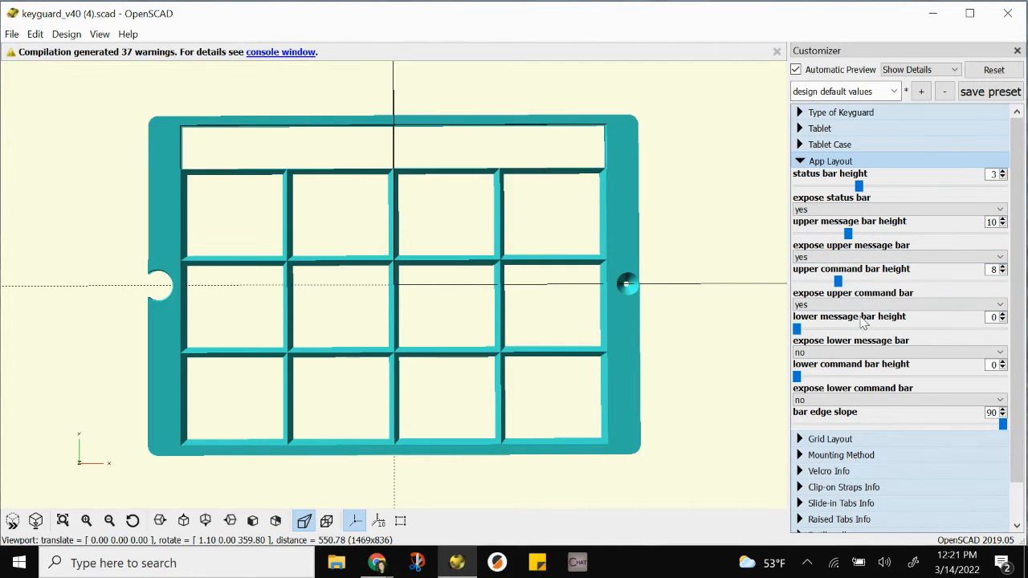
Try a lower bar edge slope for the app layout.
{"action": "left_click_drag", "start_coordinate": [1018, 277], "coordinate": [1022, 317]}
{"action": "left_click_drag", "start_coordinate": [1000, 382], "coordinate": [973, 383]}
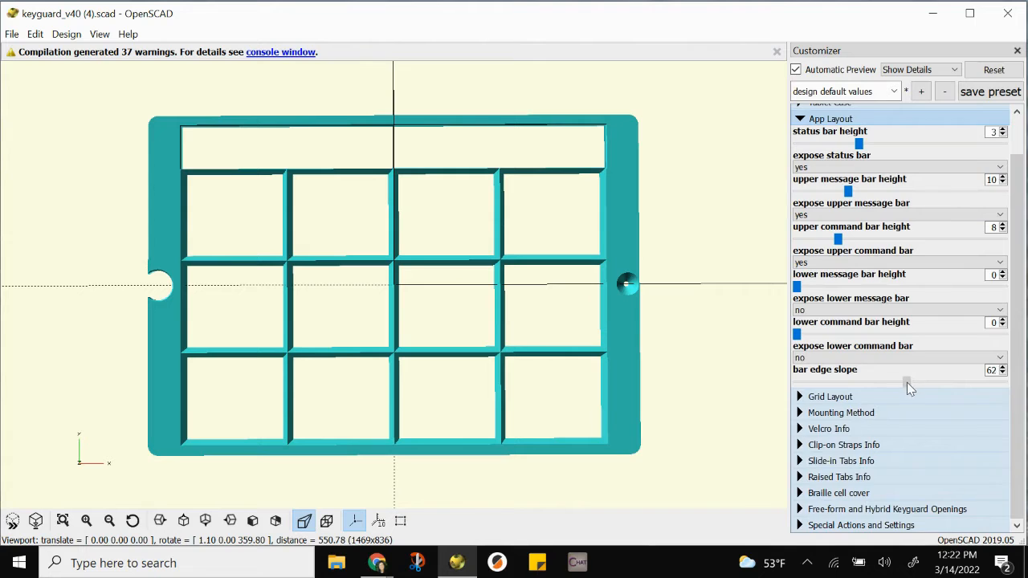
{"action": "left_click", "coordinate": [800, 119]}
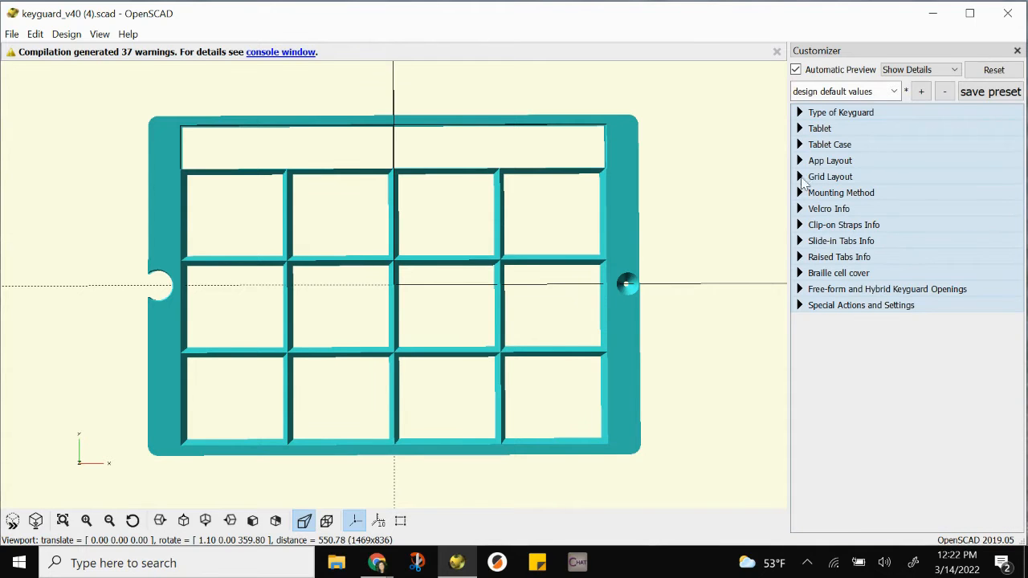
Set the keyguard grid to 10 columns and 6 rows.
{"action": "left_click", "coordinate": [800, 178]}
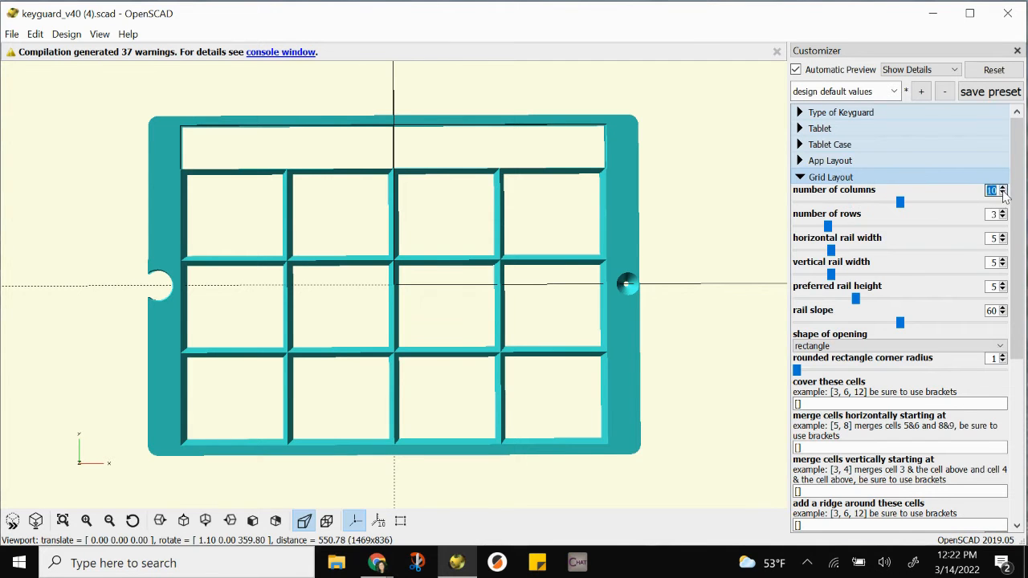
{"action": "left_click", "coordinate": [1002, 212]}
{"action": "left_click", "coordinate": [1003, 212]}
{"action": "left_click", "coordinate": [1002, 212]}
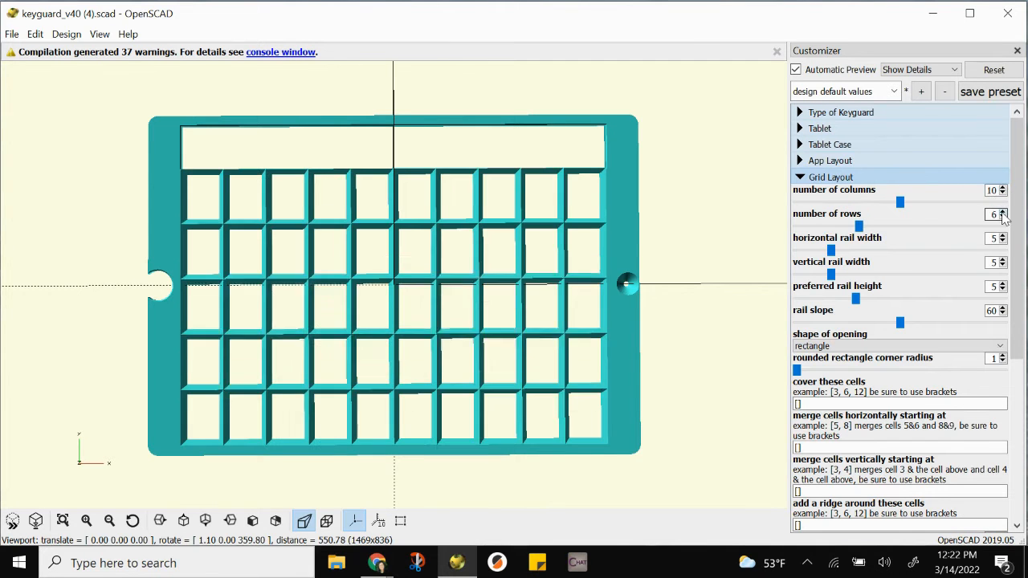
Set the horizontal and vertical rail widths to 2 and the preferred rail height to 4.
{"action": "left_click", "coordinate": [1004, 267]}
{"action": "left_click", "coordinate": [1005, 266]}
{"action": "left_click", "coordinate": [1005, 266]}
{"action": "left_click", "coordinate": [1002, 290]}
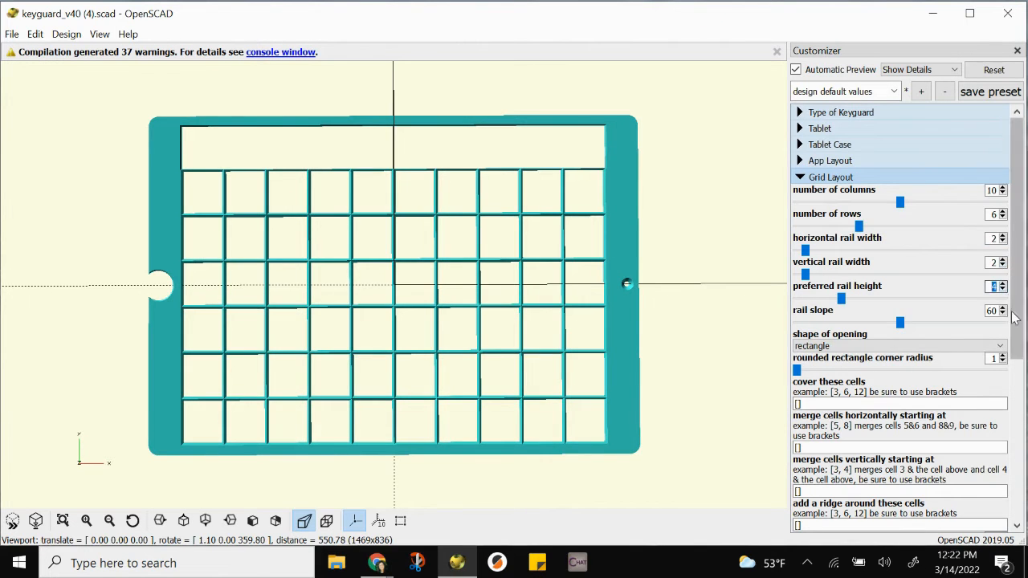
Set the rail slope to 90 and the shape of the cell openings to rounded-rectangle.
{"action": "left_click", "coordinate": [902, 323]}
{"action": "left_click", "coordinate": [839, 347]}
{"action": "left_click", "coordinate": [830, 377]}
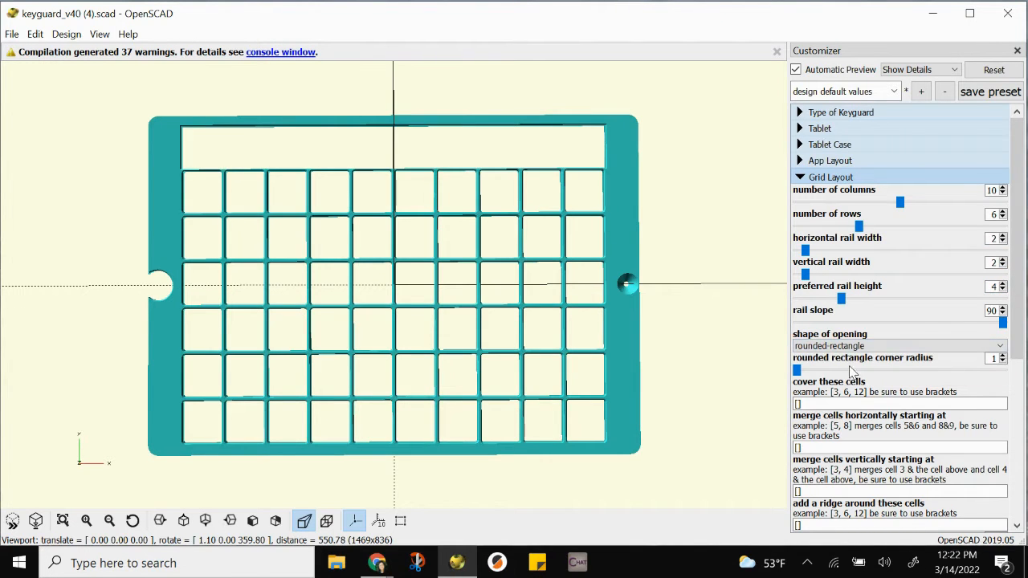
{"action": "scroll", "coordinate": [899, 241], "scroll_direction": "down", "scroll_amount": 1}
{"action": "left_click", "coordinate": [803, 130]}
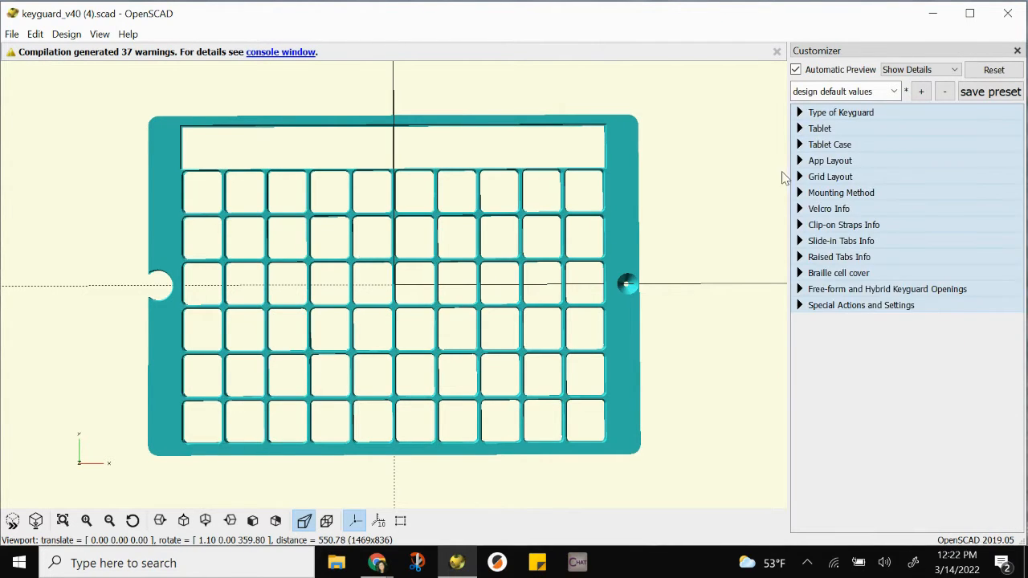
Choose the keyguard's mounting method.
{"action": "left_click", "coordinate": [800, 193]}
{"action": "left_click", "coordinate": [817, 216]}
{"action": "left_click", "coordinate": [817, 229]}
{"action": "left_click", "coordinate": [802, 193]}
Render the keyguard and export it as an STL named Sample keyguard into the .STL Files folder of 3D Printing.
{"action": "left_click", "coordinate": [63, 34]}
{"action": "left_click", "coordinate": [80, 101]}
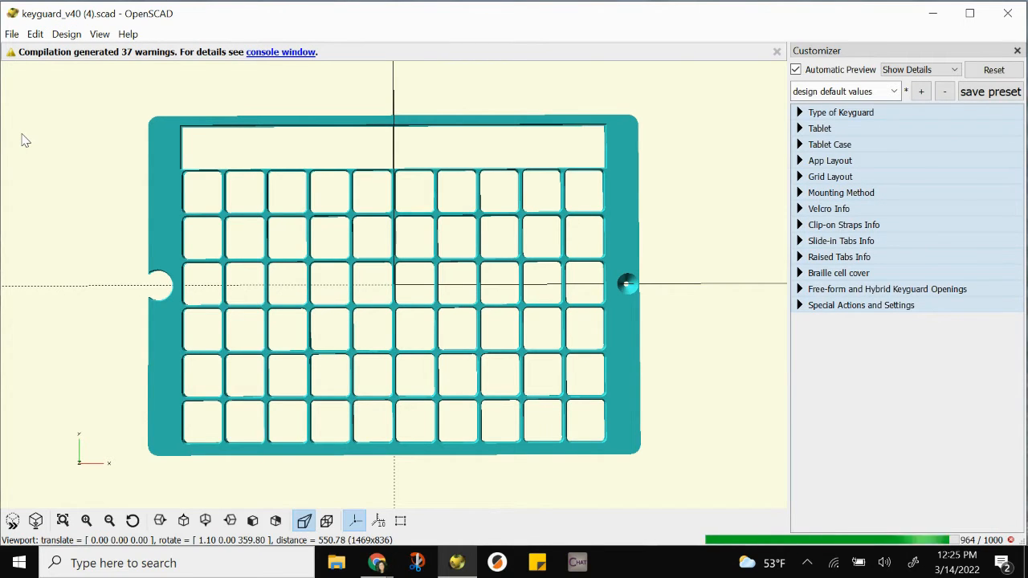
{"action": "left_click", "coordinate": [12, 34]}
{"action": "mouse_move", "coordinate": [36, 192]}
{"action": "left_click", "coordinate": [241, 195]}
{"action": "type", "text": "Sample keyguard"}
{"action": "left_click", "coordinate": [68, 161]}
{"action": "double_click", "coordinate": [188, 161]}
{"action": "double_click", "coordinate": [183, 140]}
{"action": "left_click", "coordinate": [370, 389]}
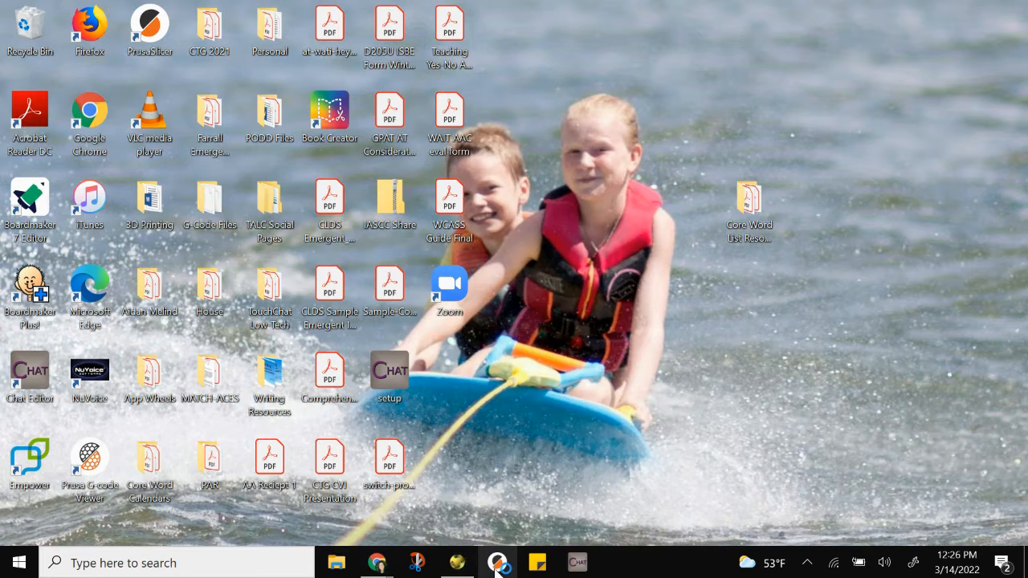
Open PrusaSlicer and import the Sample keyguard STL from the .STL Files folder onto the print bed.
{"action": "left_click", "coordinate": [497, 564]}
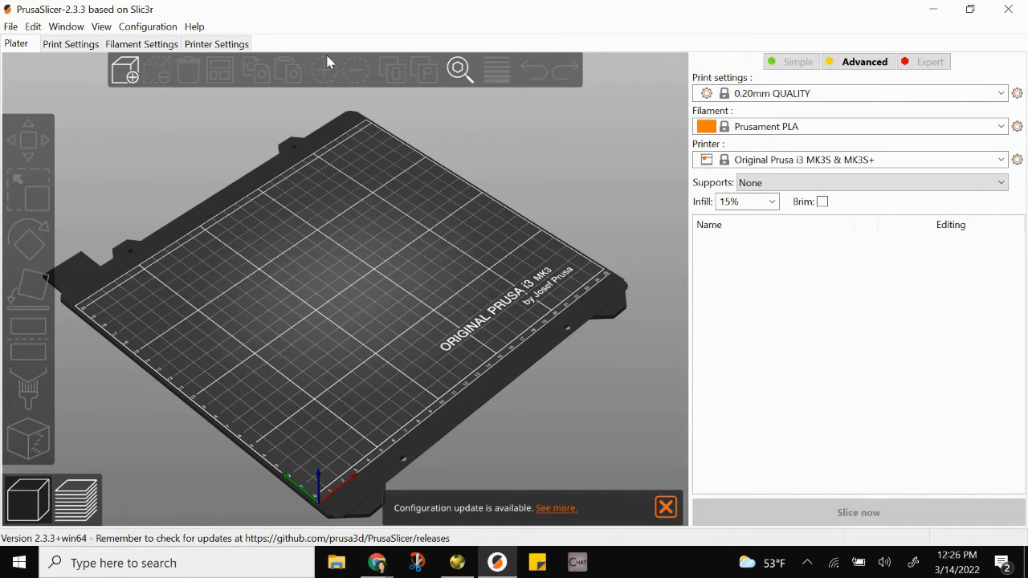
{"action": "left_click", "coordinate": [12, 27]}
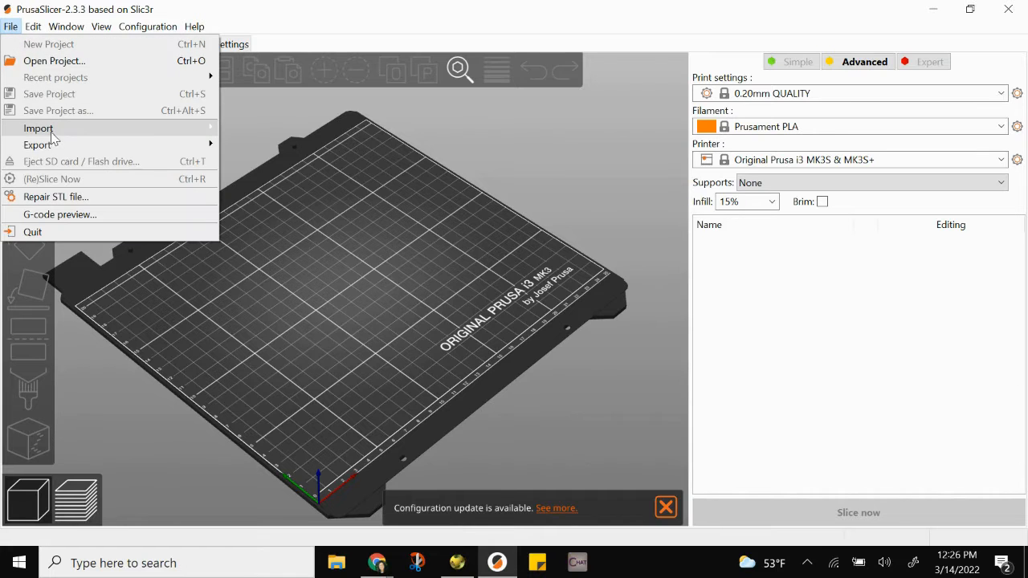
{"action": "mouse_move", "coordinate": [48, 133]}
{"action": "left_click", "coordinate": [271, 126]}
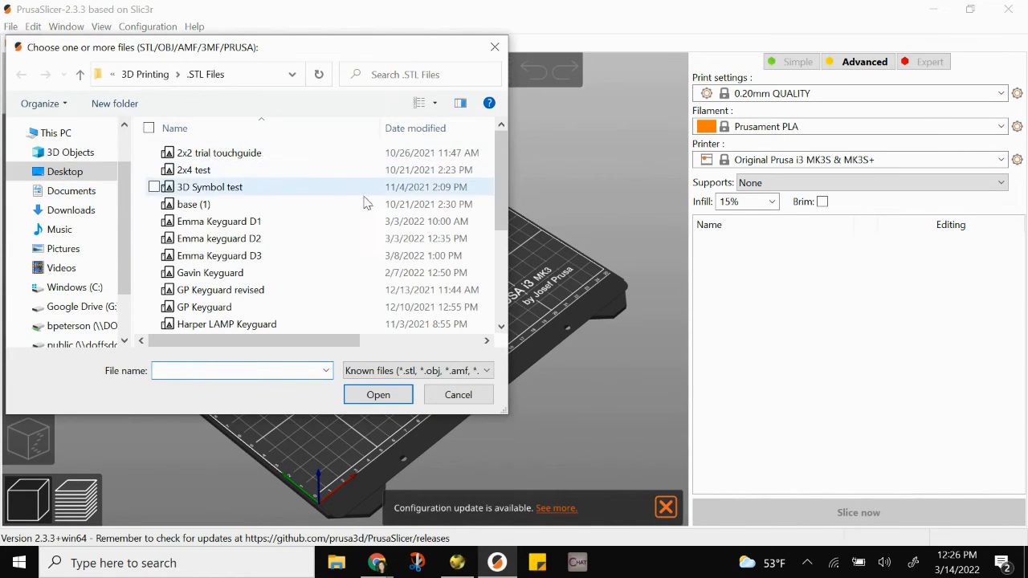
{"action": "scroll", "coordinate": [337, 175], "scroll_direction": "down", "scroll_amount": 4}
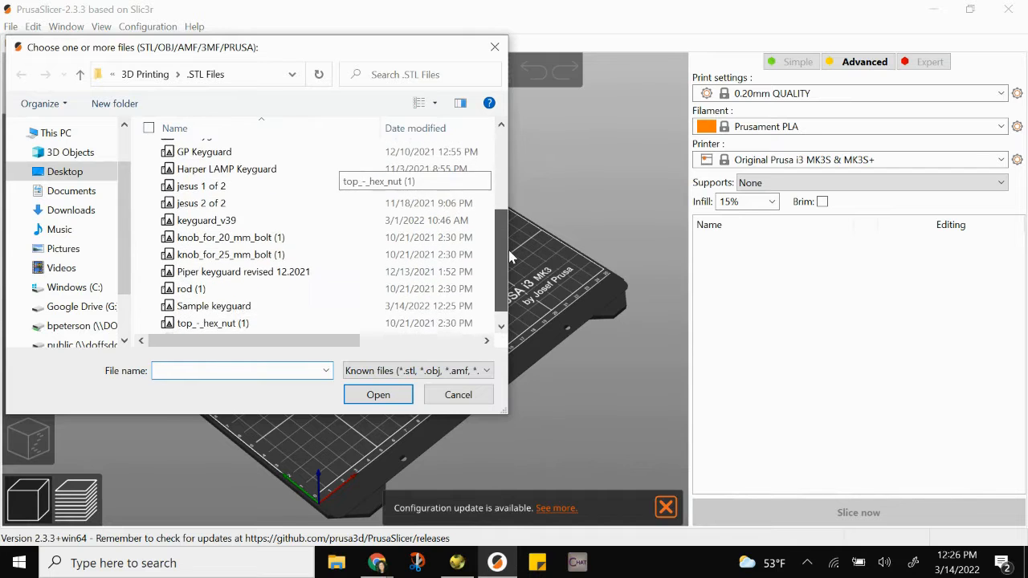
{"action": "double_click", "coordinate": [186, 291]}
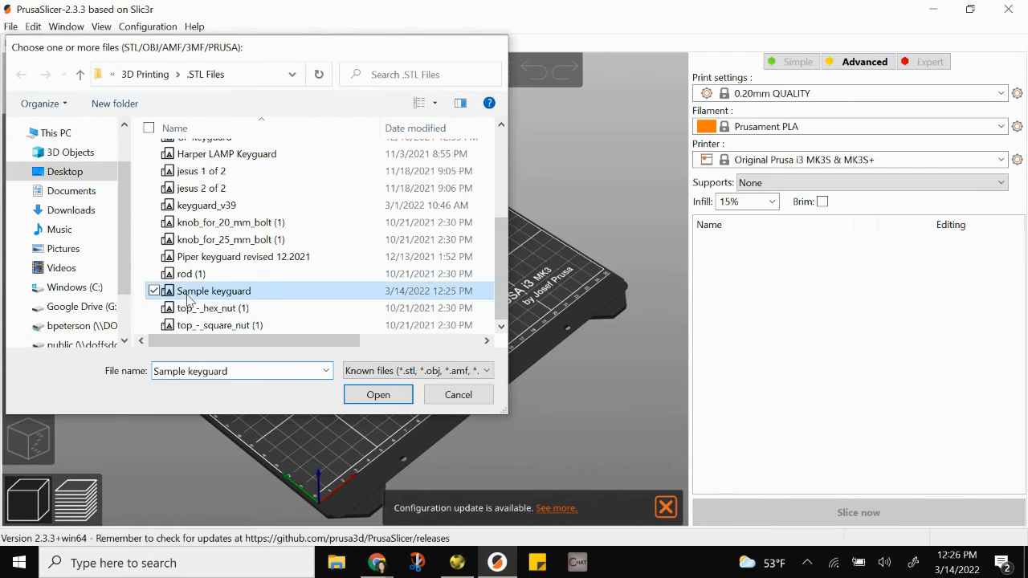
Use the 0.20mm QUALITY print settings, Prusa PLA filament and the Original Prusa i3 MK3S & MK3S+ printer.
{"action": "left_click", "coordinate": [795, 95]}
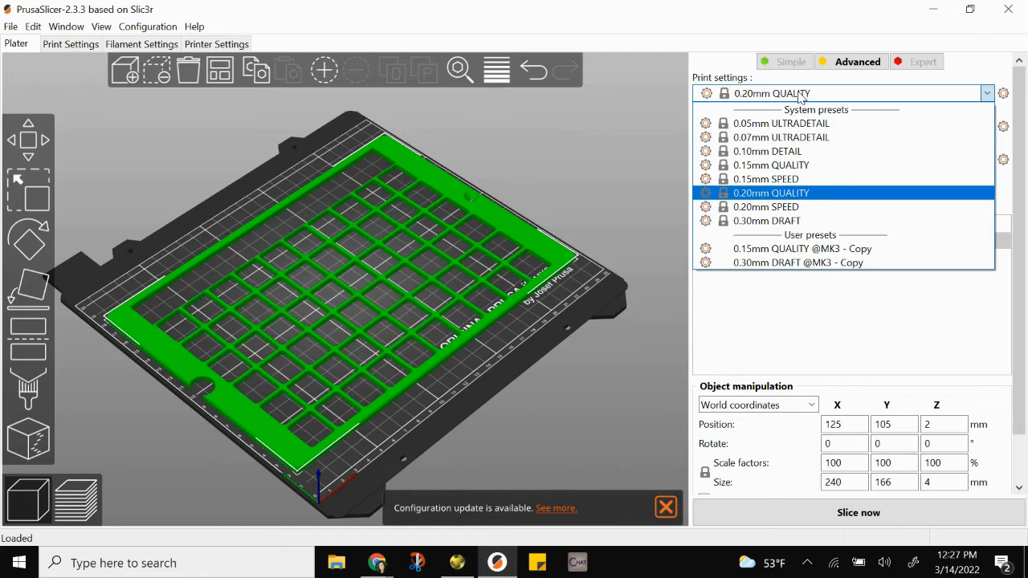
{"action": "left_click", "coordinate": [799, 94]}
{"action": "left_click", "coordinate": [775, 126]}
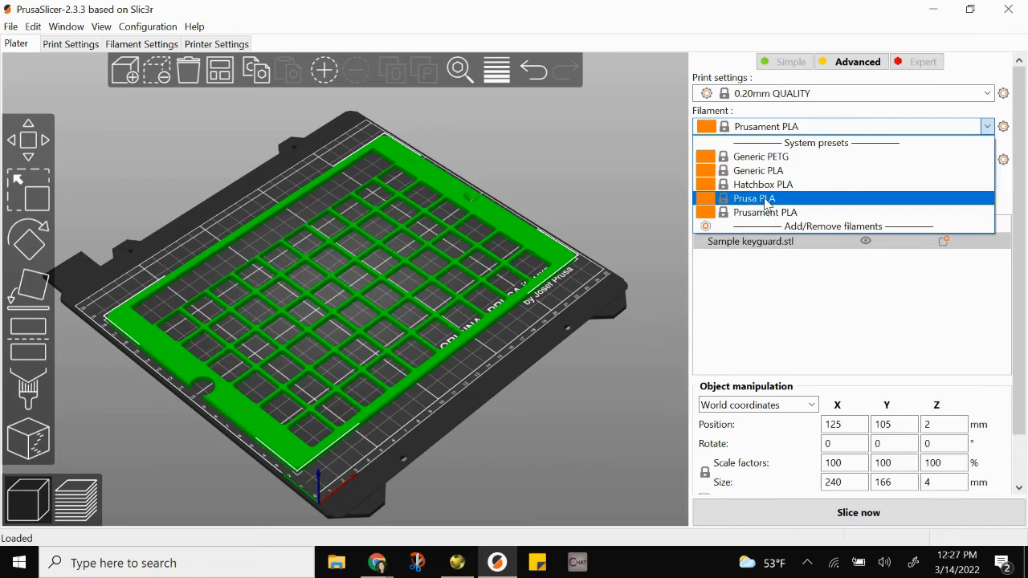
{"action": "left_click", "coordinate": [765, 201]}
{"action": "left_click", "coordinate": [775, 159]}
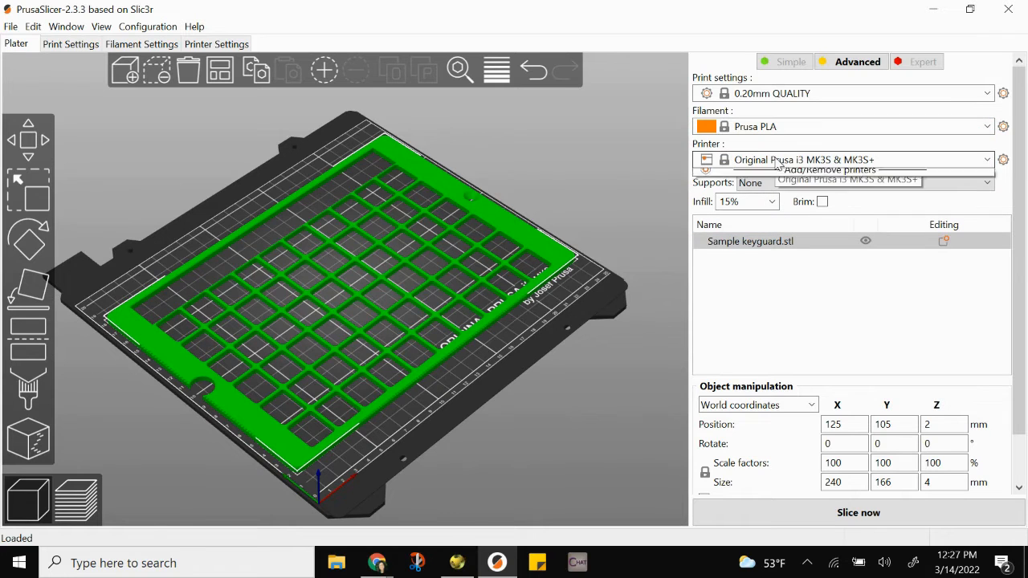
{"action": "left_click", "coordinate": [776, 161]}
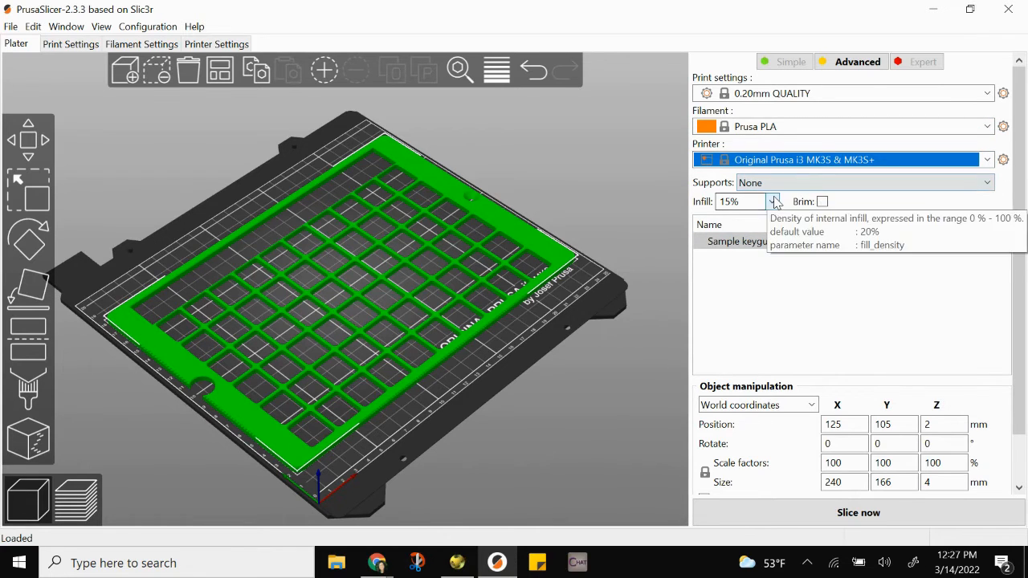
Slice the keyguard and inspect the layer preview with stealth mode times.
{"action": "left_click", "coordinate": [817, 516]}
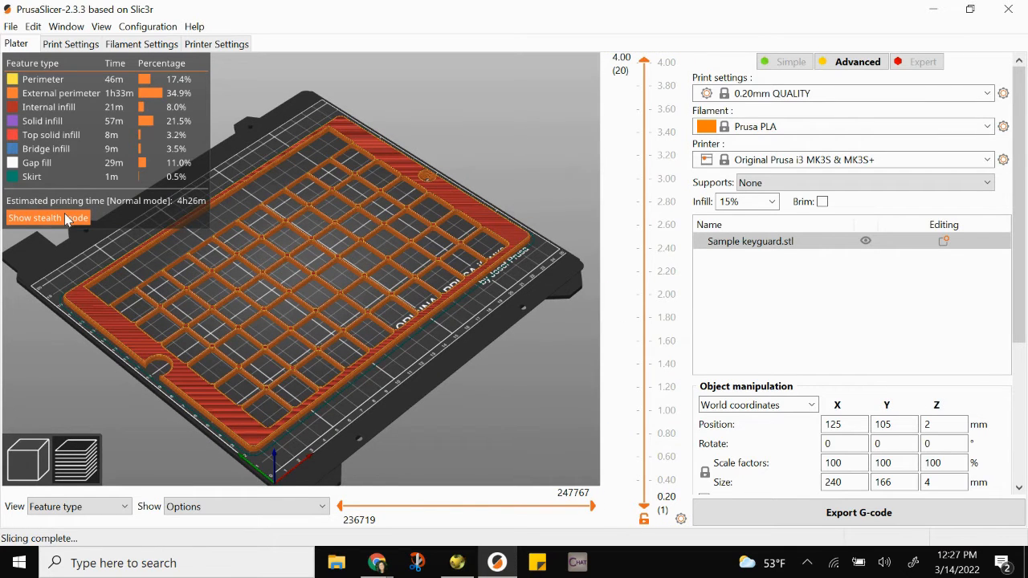
{"action": "left_click_drag", "start_coordinate": [584, 369], "coordinate": [542, 204]}
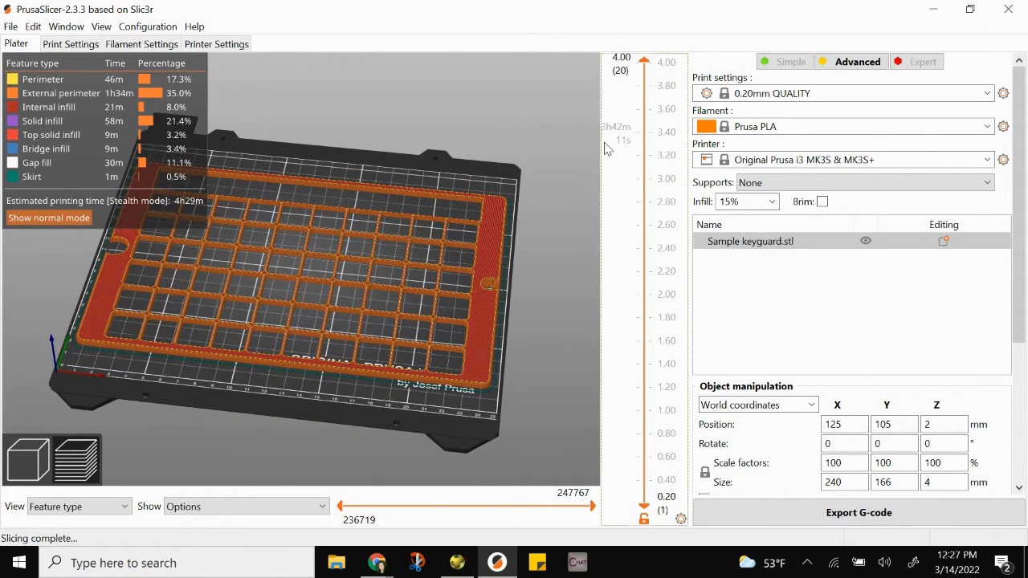
{"action": "mouse_move", "coordinate": [648, 76]}
{"action": "left_mouse_down"}
{"action": "mouse_move", "coordinate": [654, 183]}
{"action": "mouse_move", "coordinate": [646, 63]}
{"action": "left_mouse_up"}
Export the G-code as Sample keyguard_0.2mm_PLA_MK3S_4h26m into the 3D Printing folder on the desktop.
{"action": "left_click", "coordinate": [844, 514]}
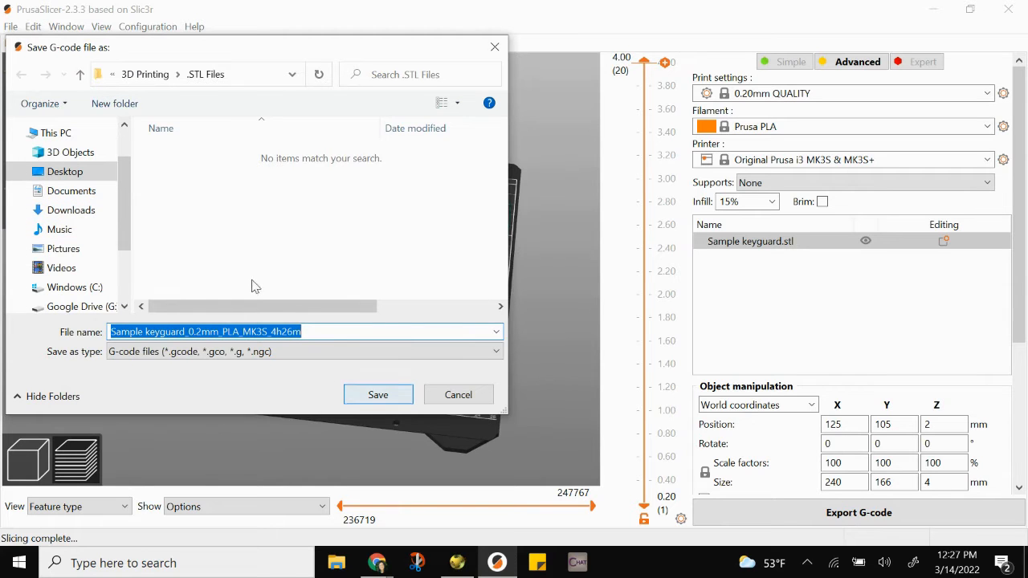
{"action": "left_click", "coordinate": [78, 172]}
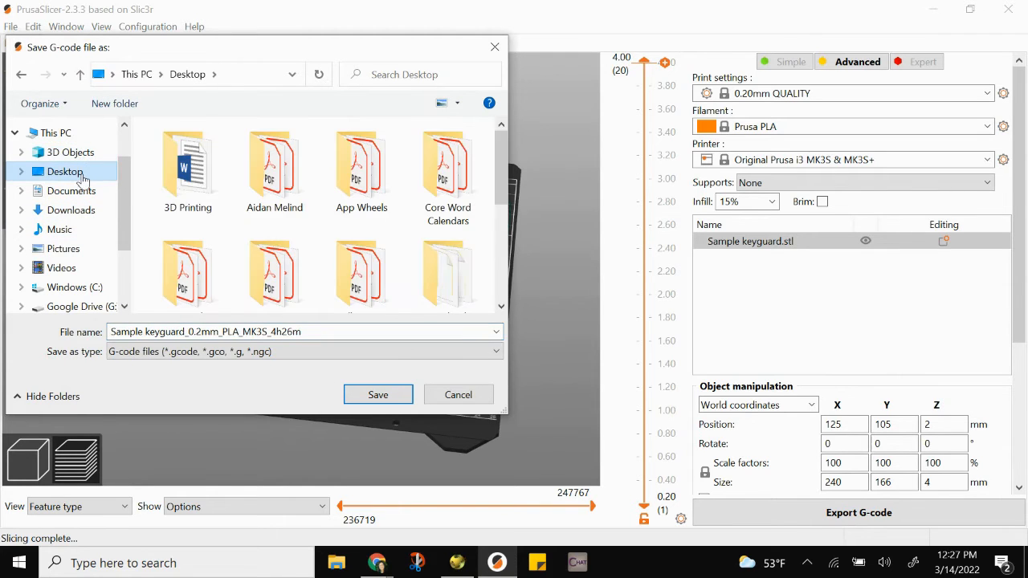
{"action": "double_click", "coordinate": [189, 178]}
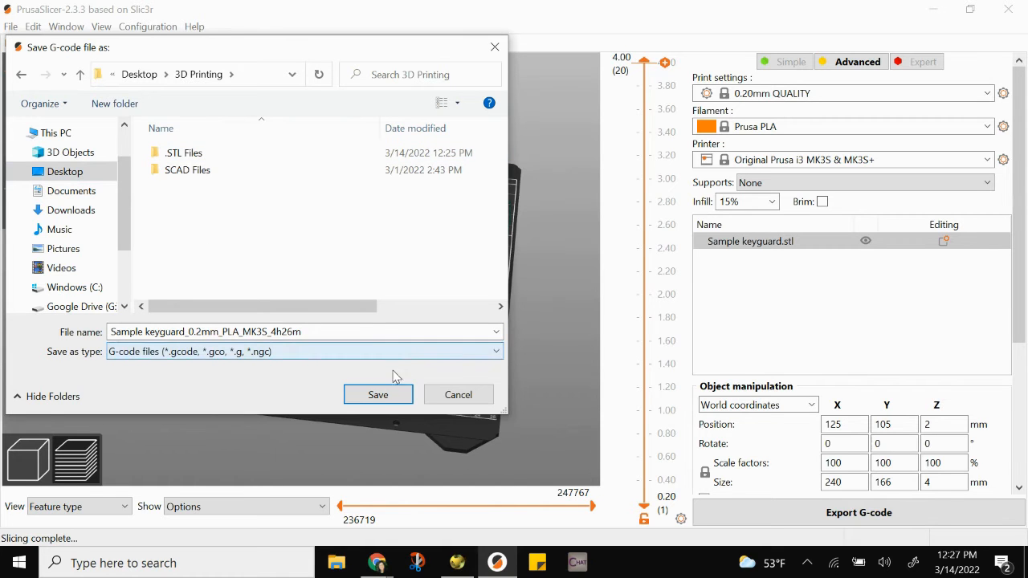
{"action": "left_click", "coordinate": [384, 397]}
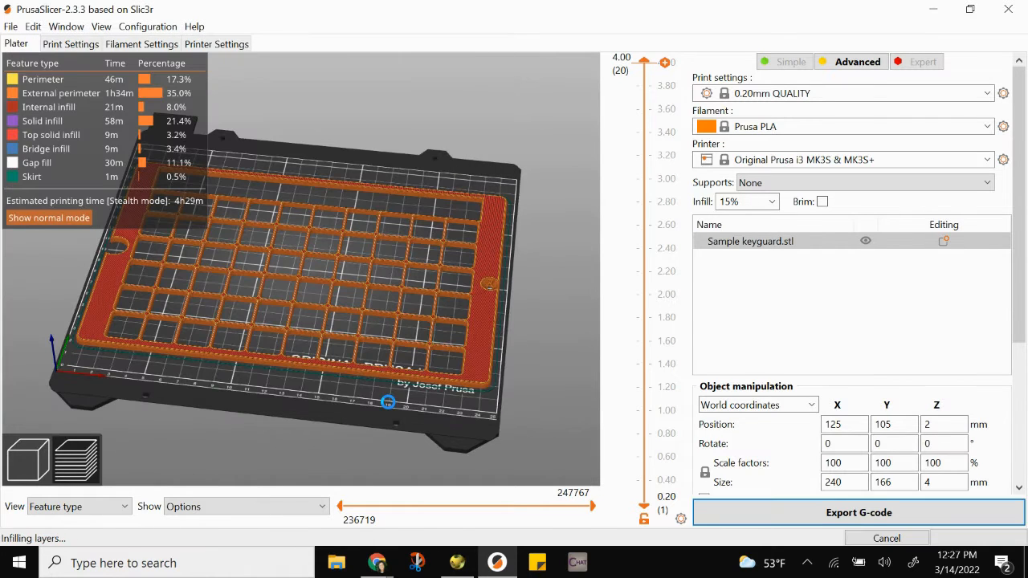